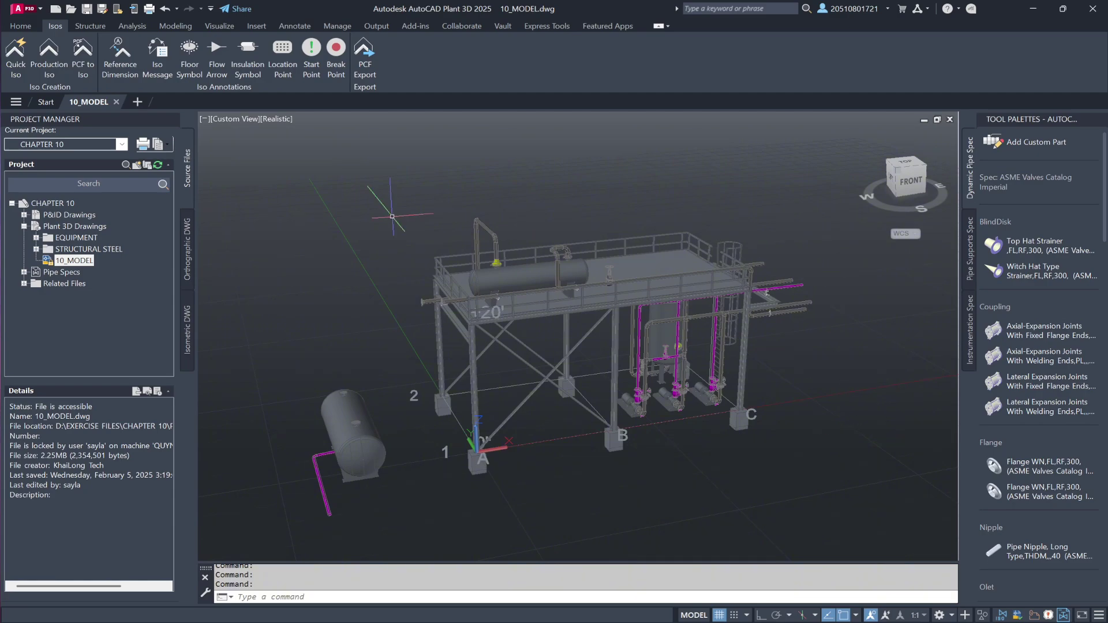
Select the 10_MODEL plant drawing in the Project Manager tree
click(90, 261)
Start a production iso, keep the Final_ANSI-C iso style, and tick line 200
click(57, 68)
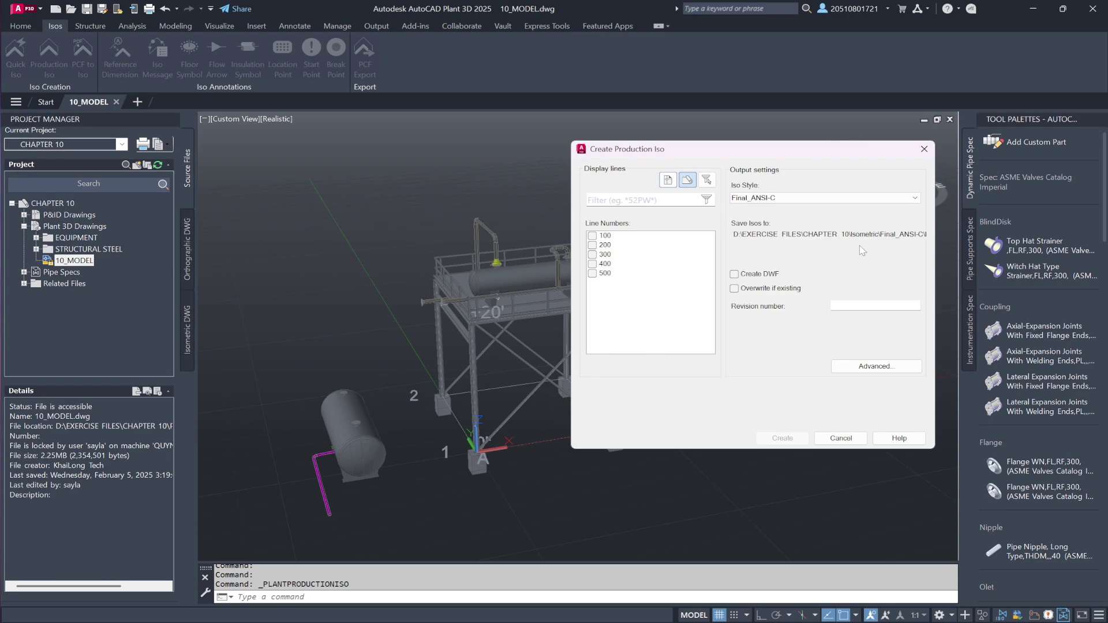
click(859, 208)
click(852, 236)
click(592, 245)
Set the Advanced congestion split slider to More and confirm with OK
click(866, 366)
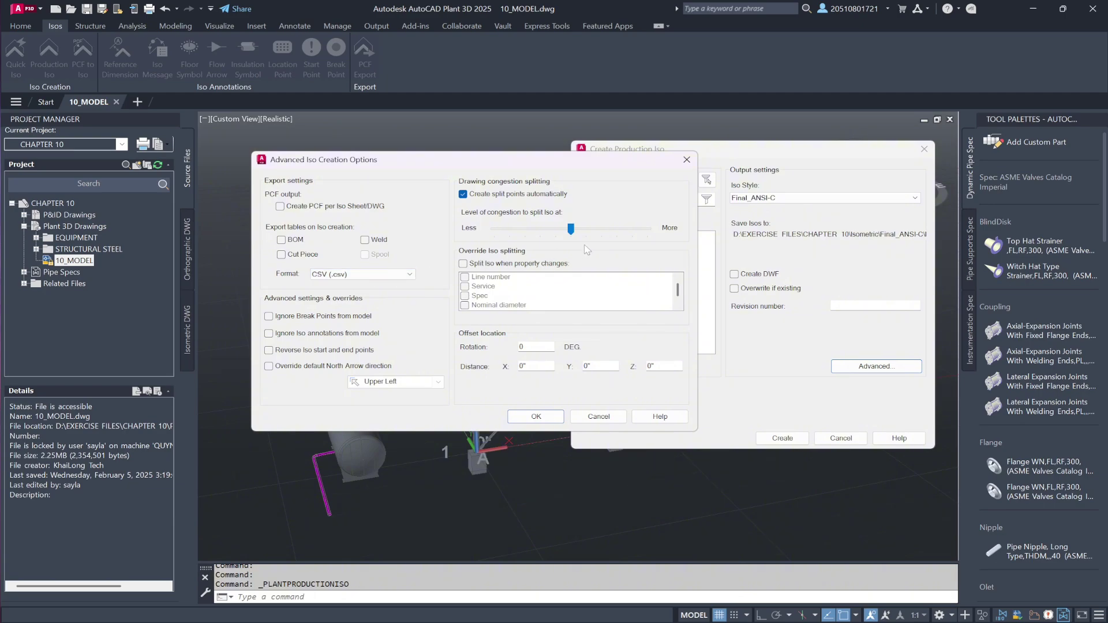
drag(571, 229, 676, 234)
click(542, 416)
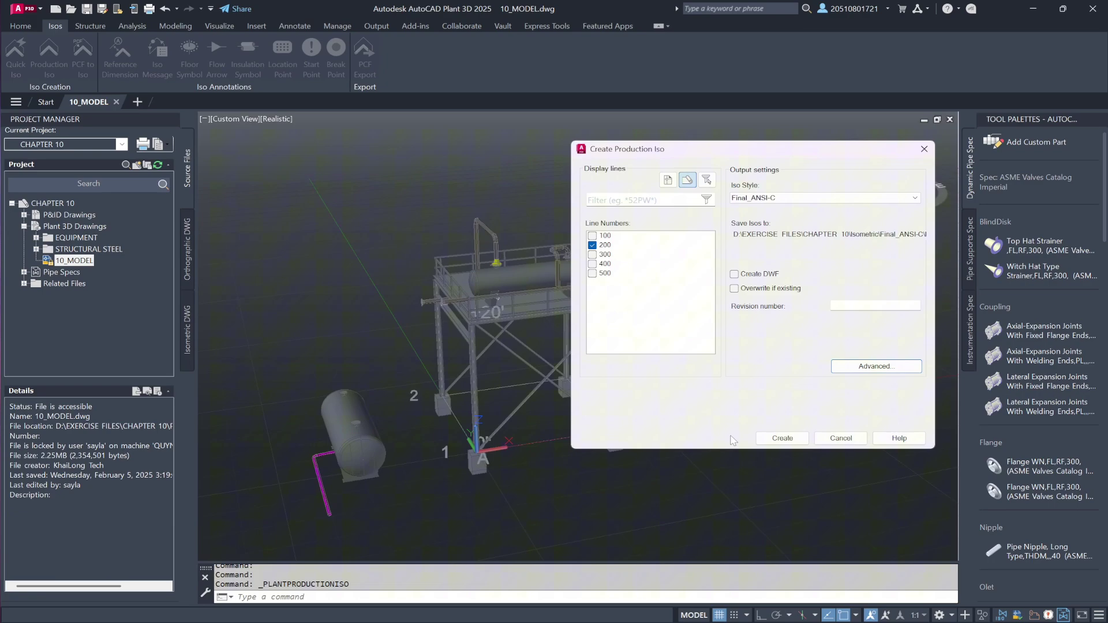
Create the line 200 isos and review results listing 200-1 to 200-4 with zero errors
click(785, 439)
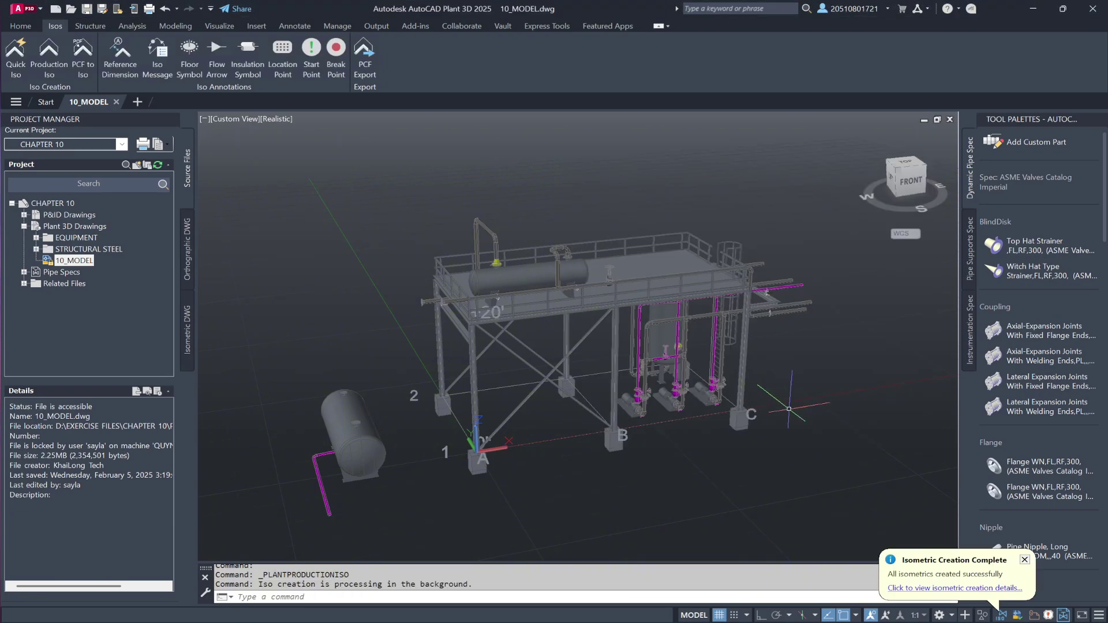
click(917, 591)
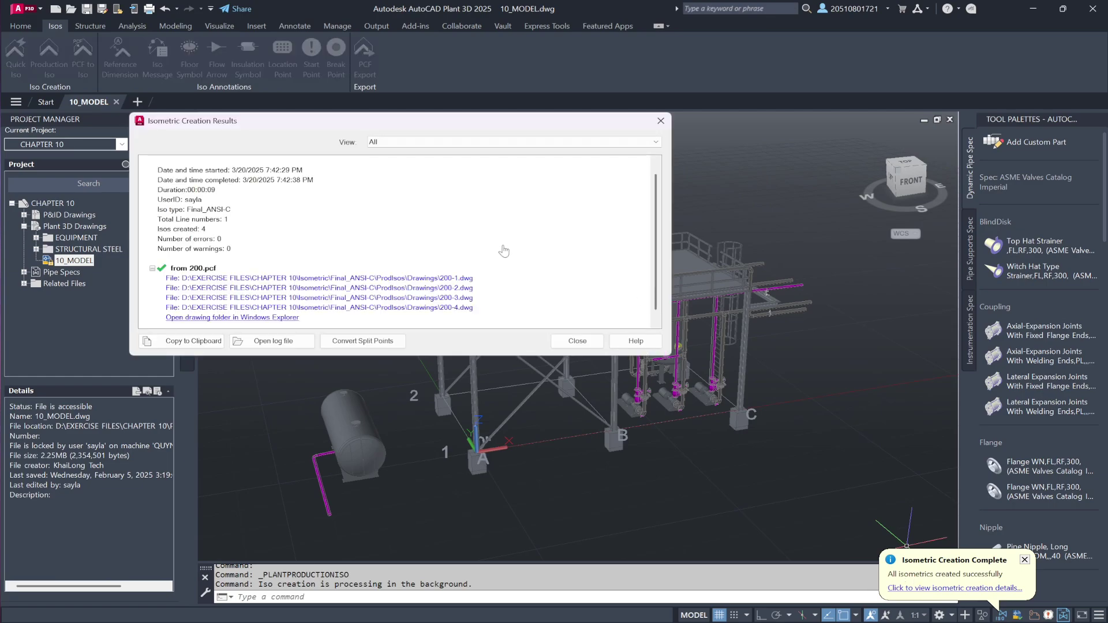
scroll(504, 251, down, 1)
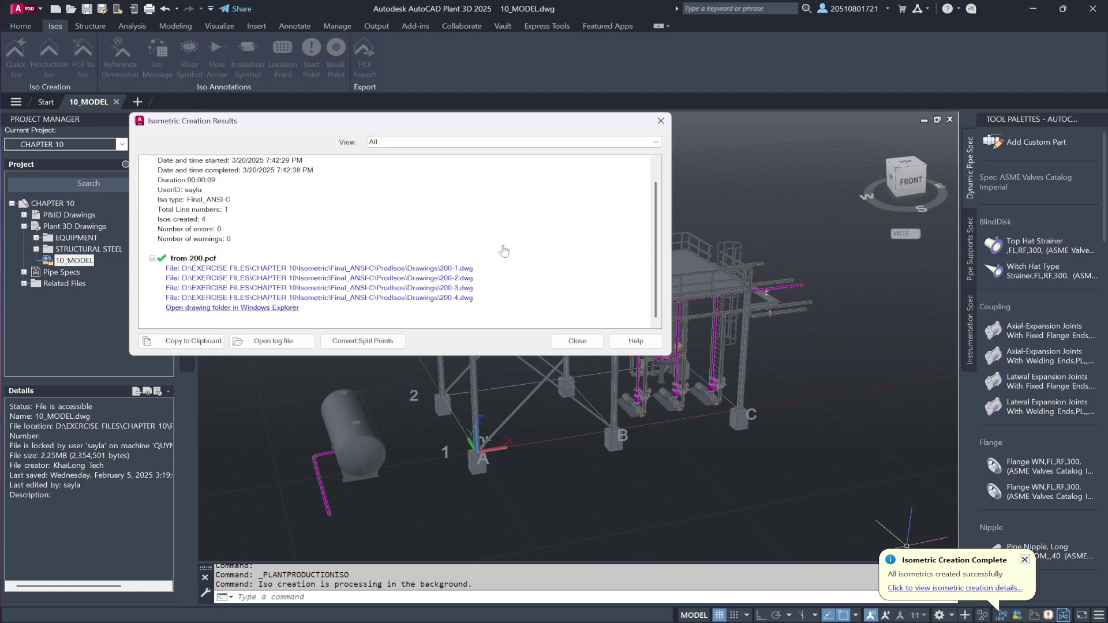
Close the results report and inspect 200-1's piping, bill of materials, cut piece and weld lists
key(Escape)
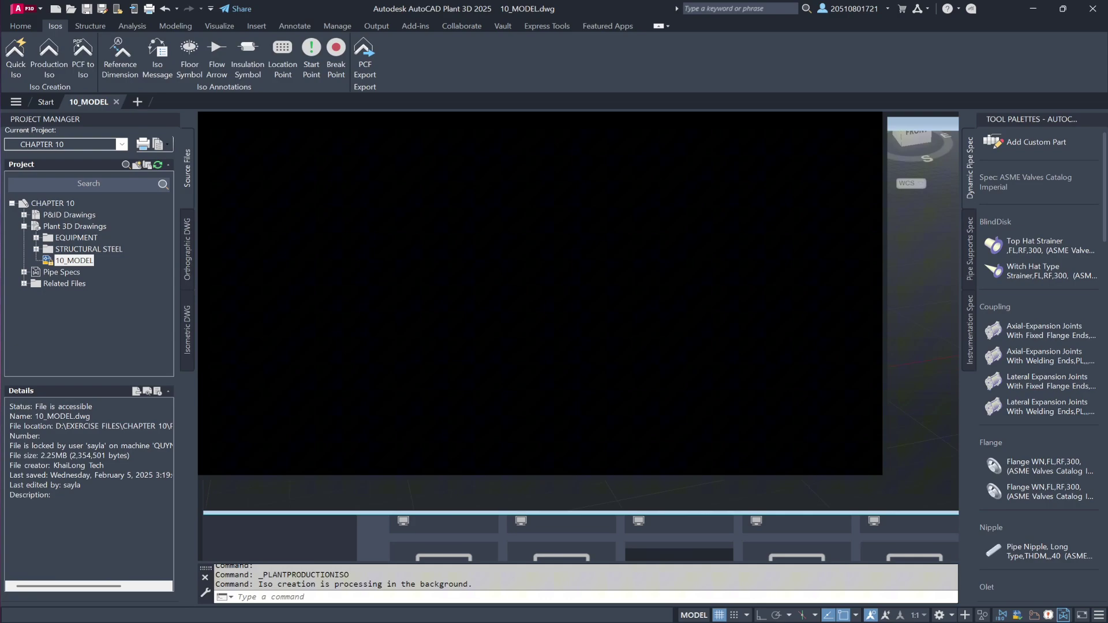
scroll(494, 271, down, 5)
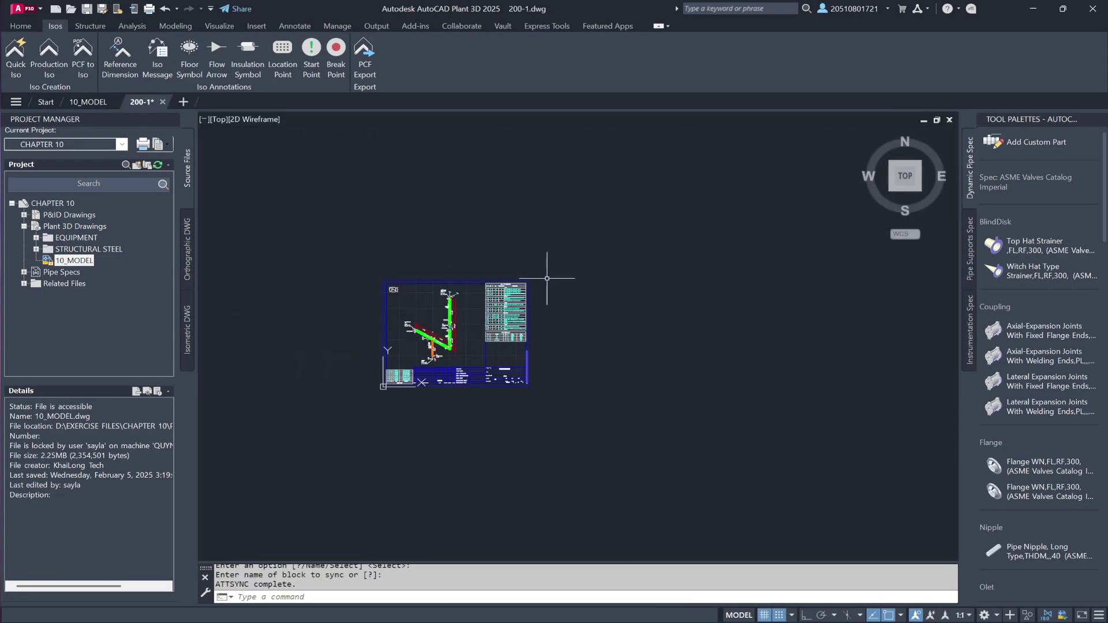
scroll(546, 278, up, 6)
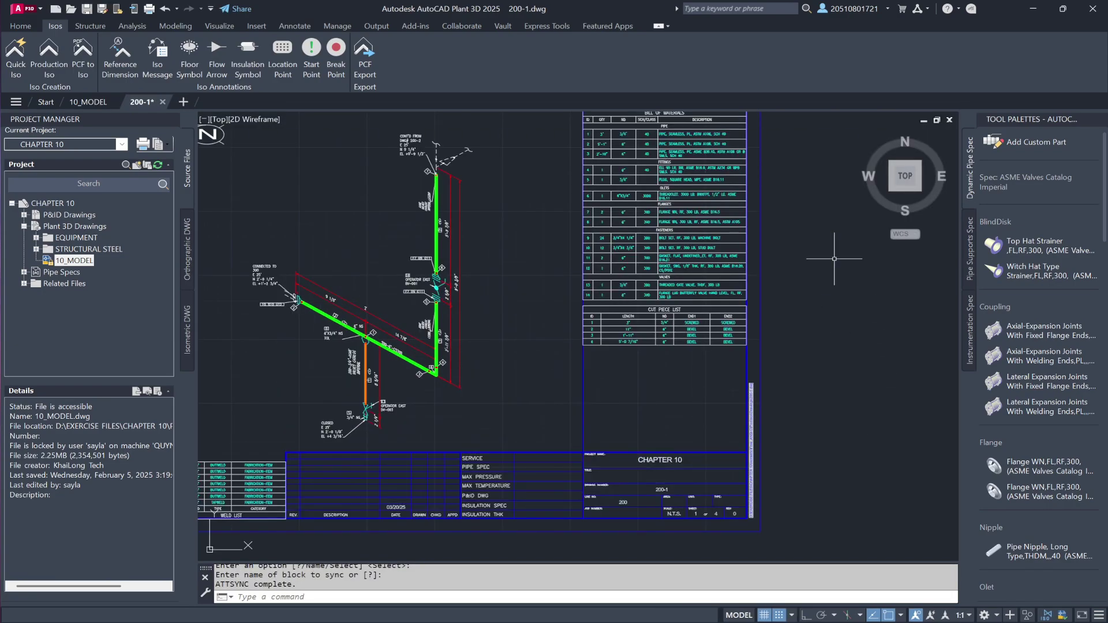
scroll(802, 144, up, 5)
scroll(796, 124, down, 3)
middle_drag(787, 159, 777, 194)
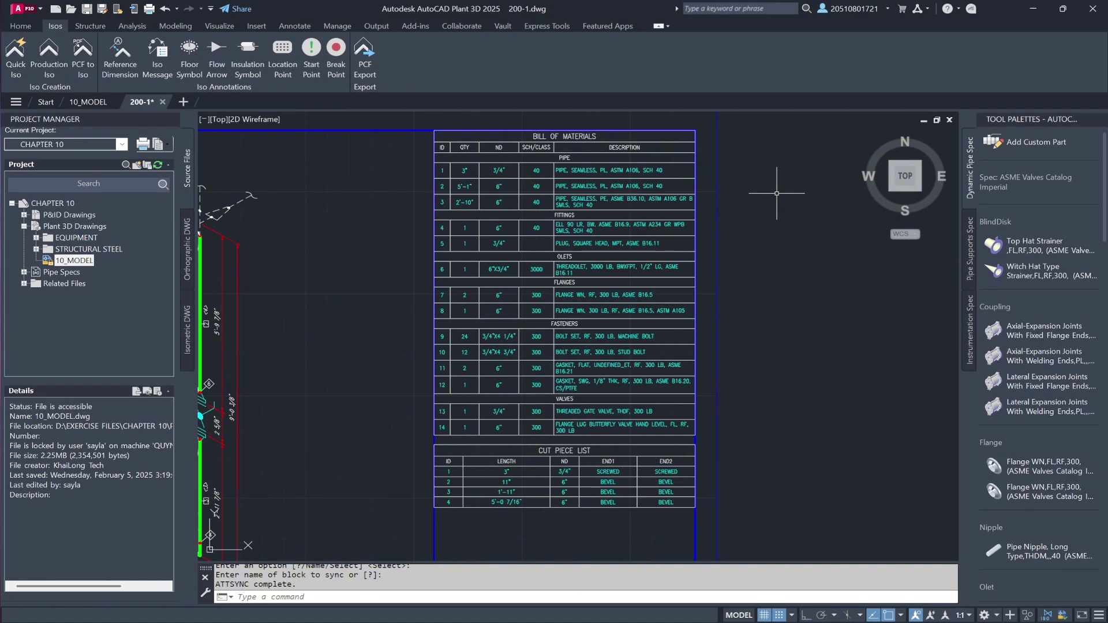
scroll(742, 186, down, 2)
scroll(367, 414, up, 5)
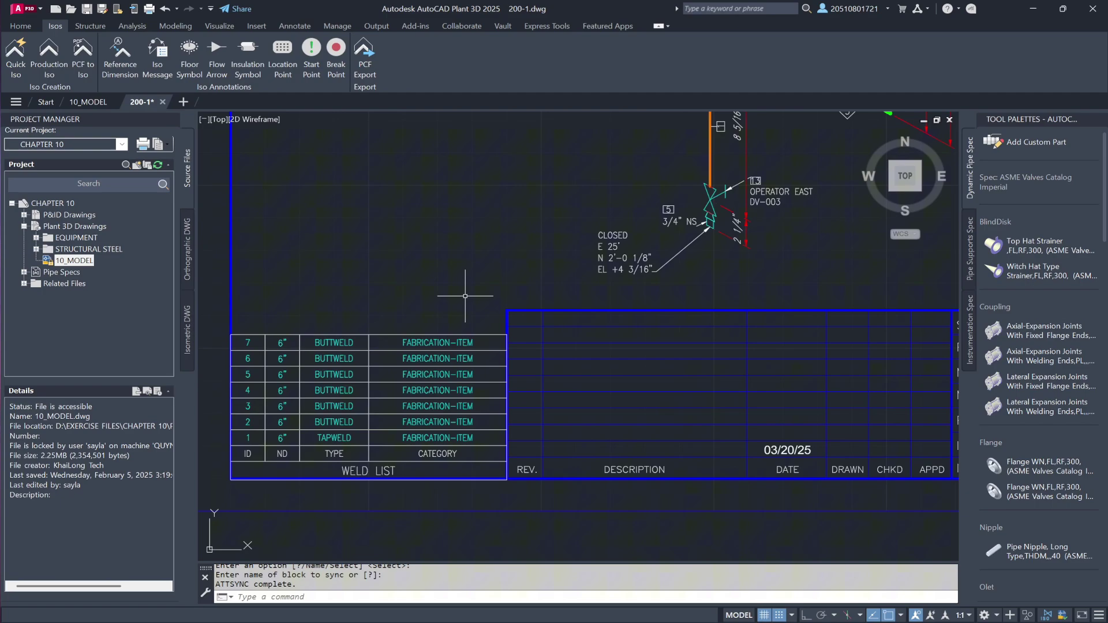
scroll(465, 296, down, 3)
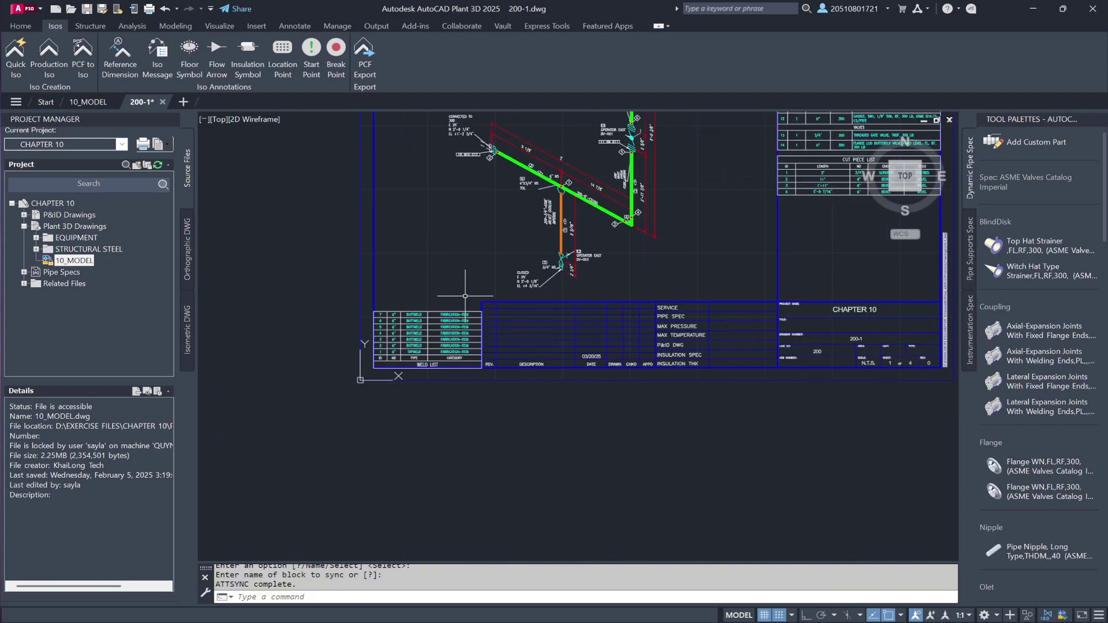
scroll(440, 228, down, 3)
middle_drag(416, 375, 349, 407)
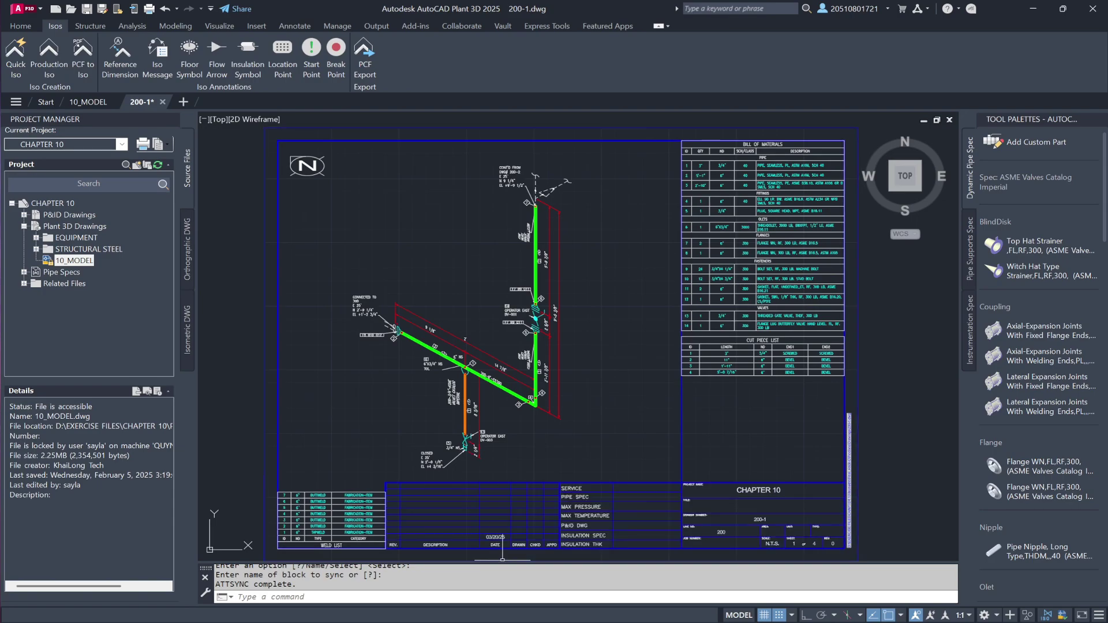
In File Explorer, browse Final_ANSI-C > ProdIsos > Drawings to see 200-1.dwg through 200-4.dwg
key(alt+Tab)
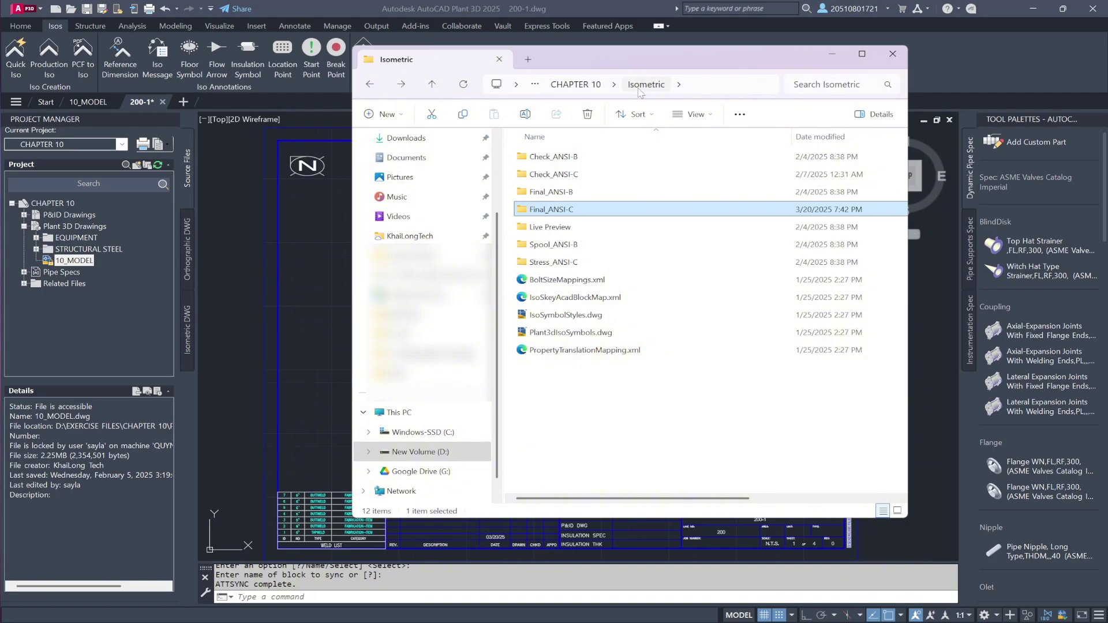
double_click(564, 211)
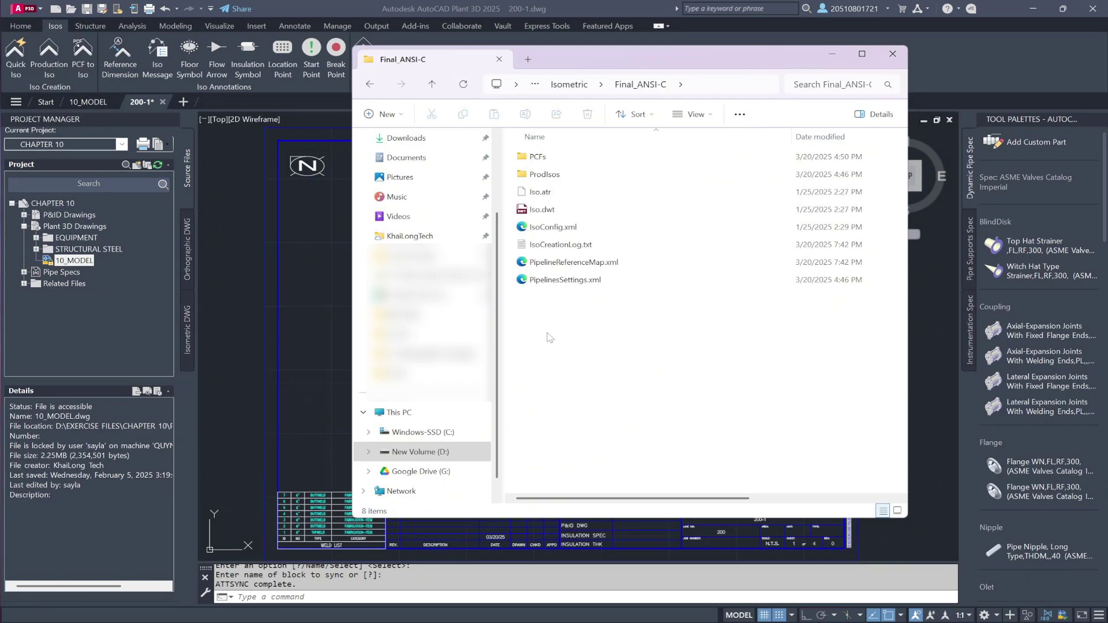
double_click(570, 175)
double_click(573, 157)
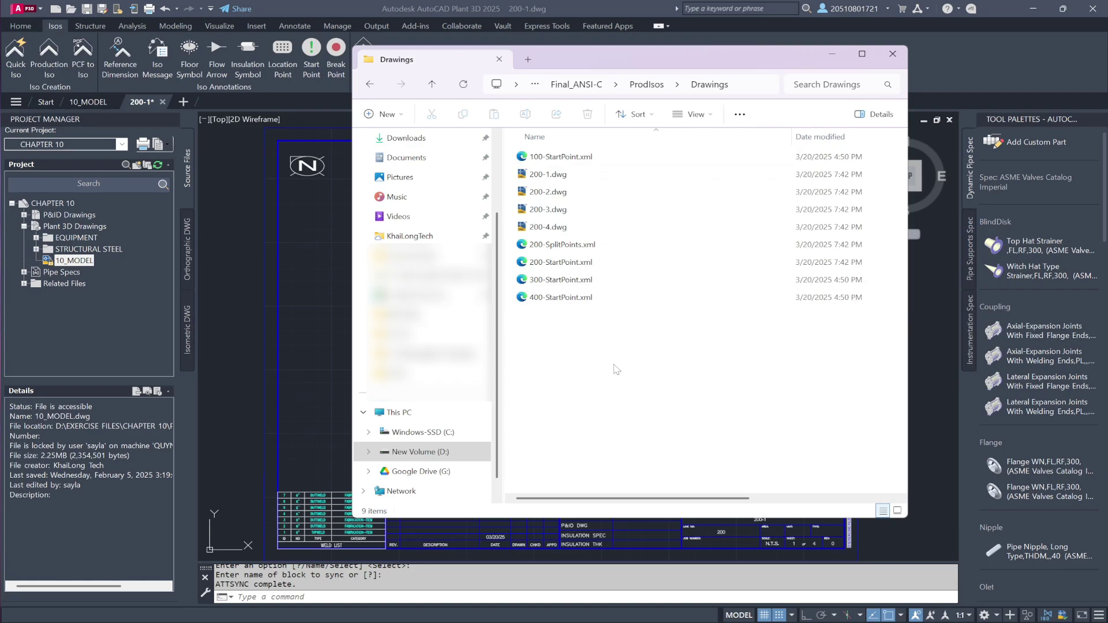
Show the Isometric DWG list and expand line 200 under Final_ANSI-C
click(185, 316)
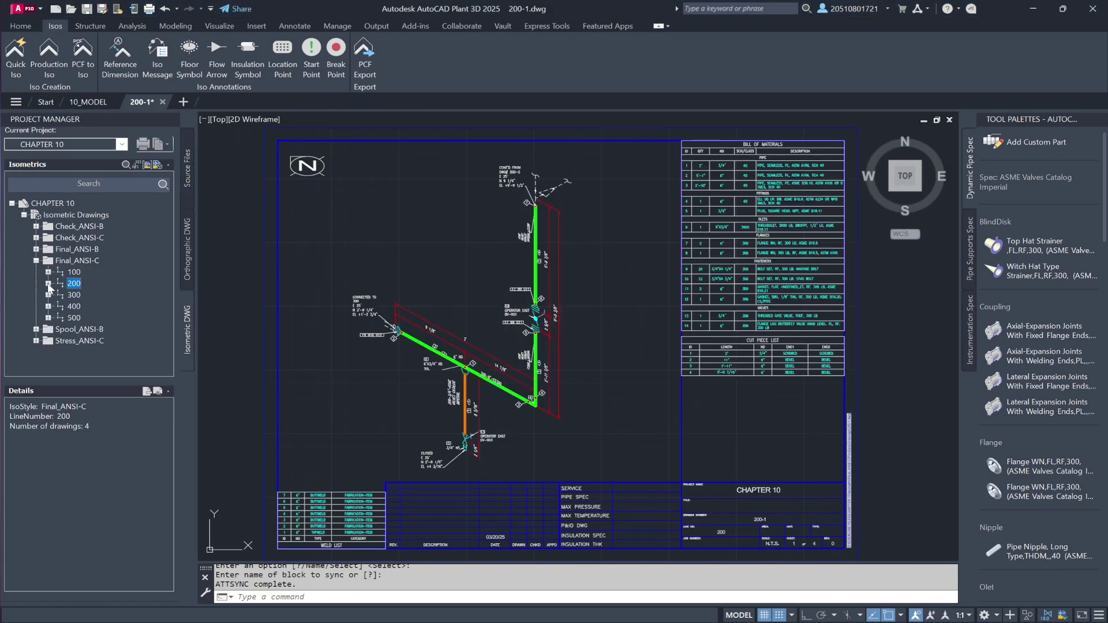
click(48, 284)
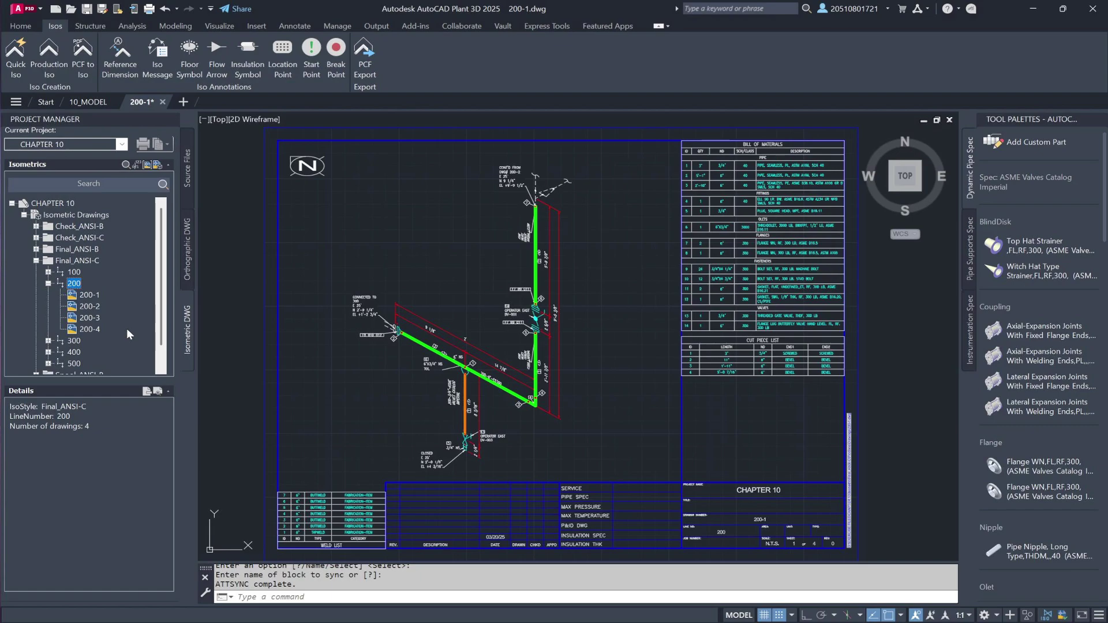
Set up a new production iso run for lines 300 and 400 with congestion split at More
click(60, 64)
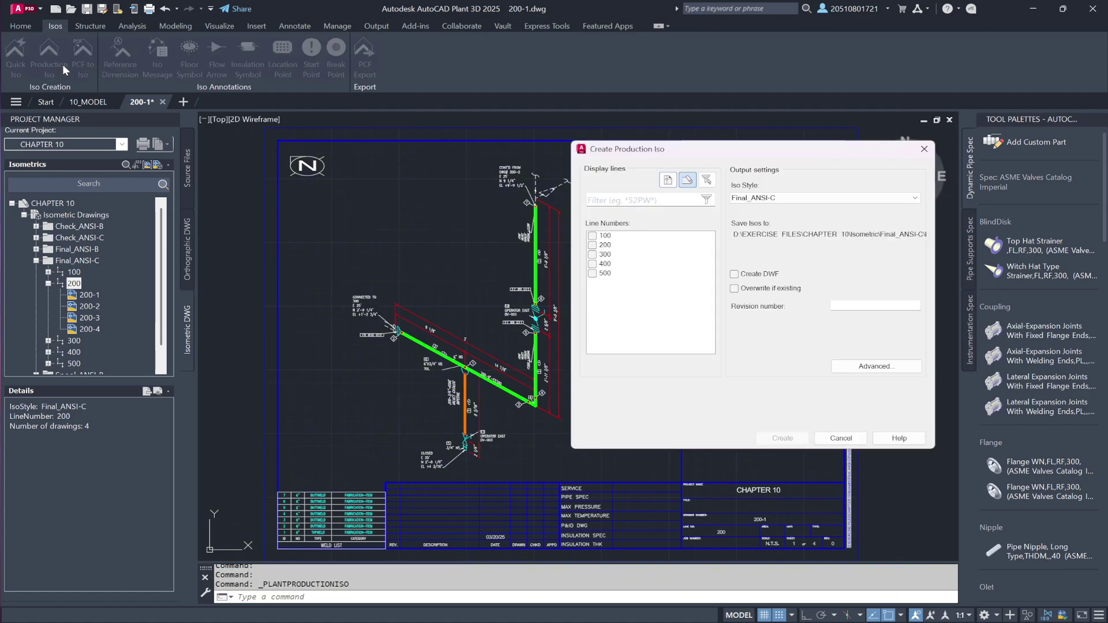
click(591, 255)
click(592, 264)
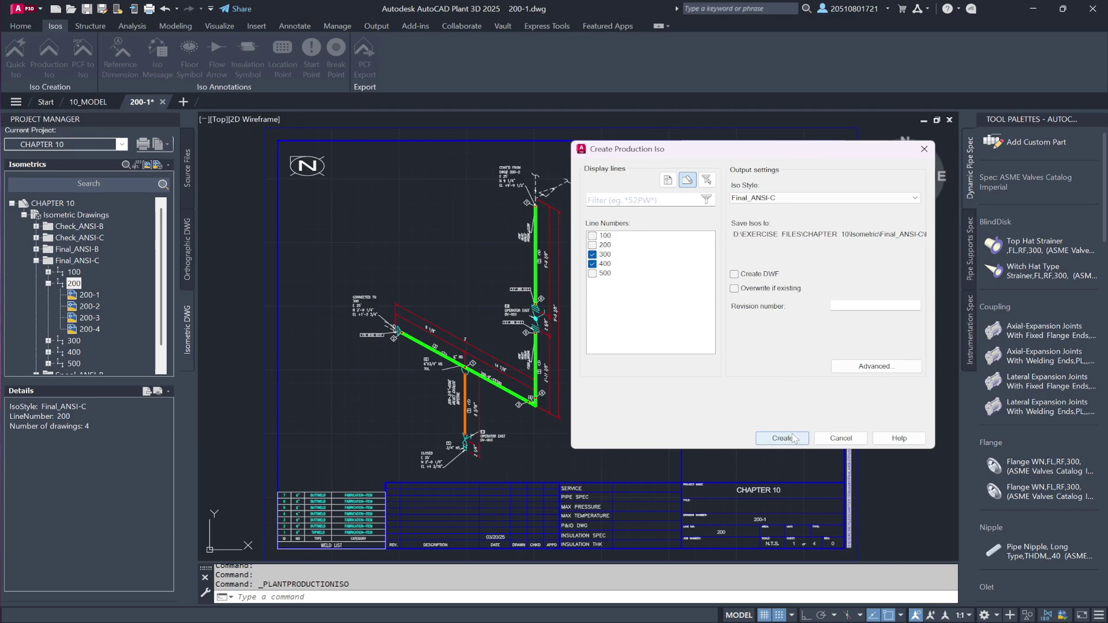
click(860, 369)
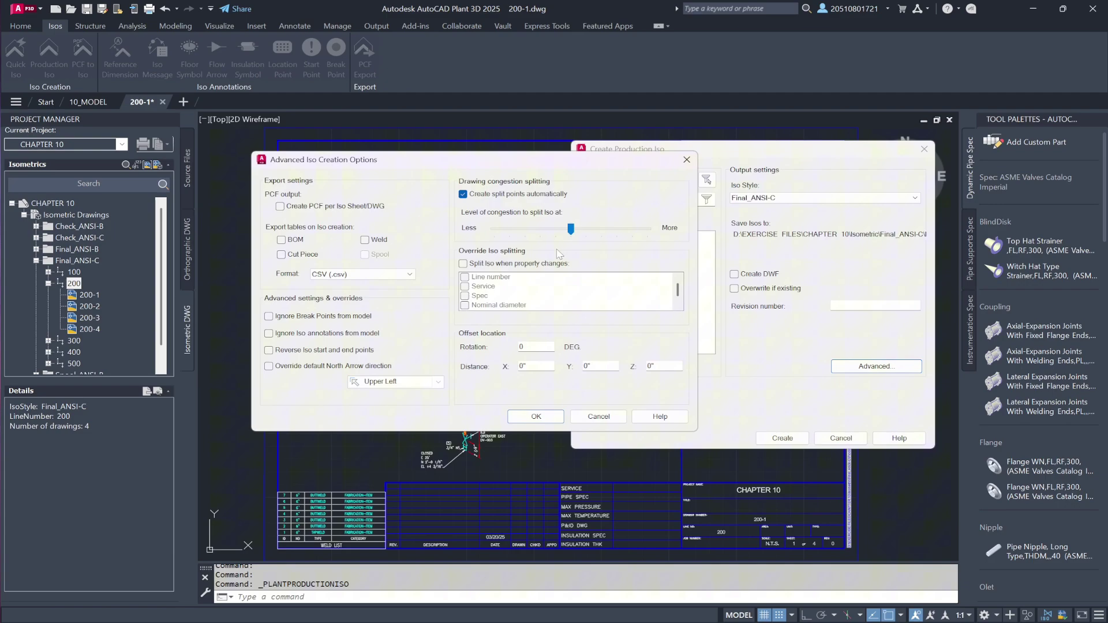
drag(571, 231, 647, 230)
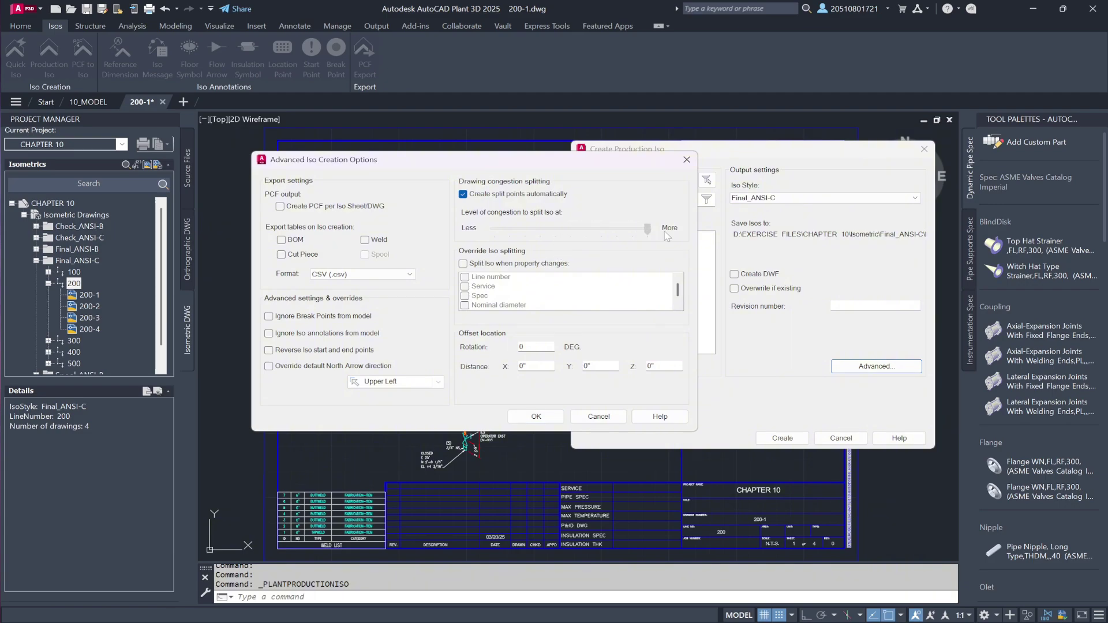
click(552, 416)
Create the isos and review results showing 300.dwg and 400.dwg with zero errors
click(790, 438)
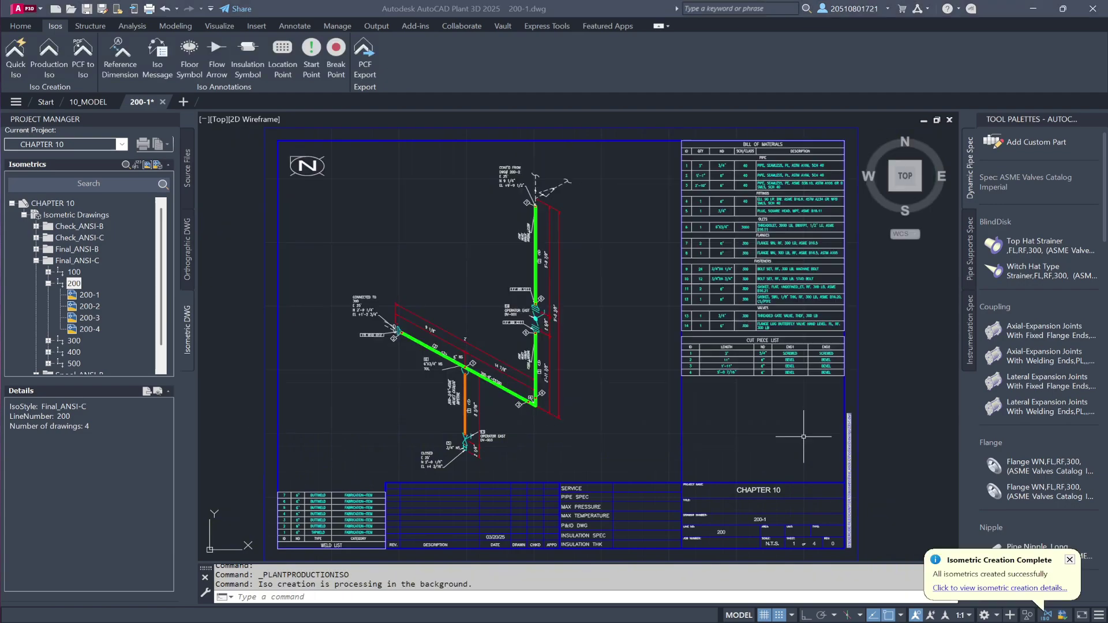
click(946, 589)
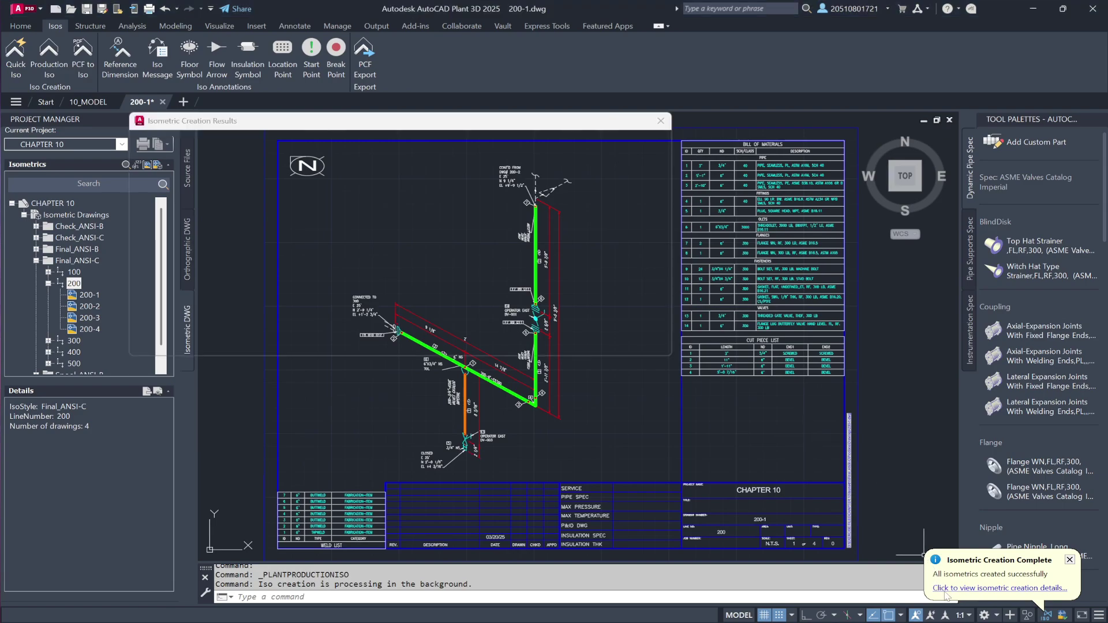
scroll(538, 217, down, 1)
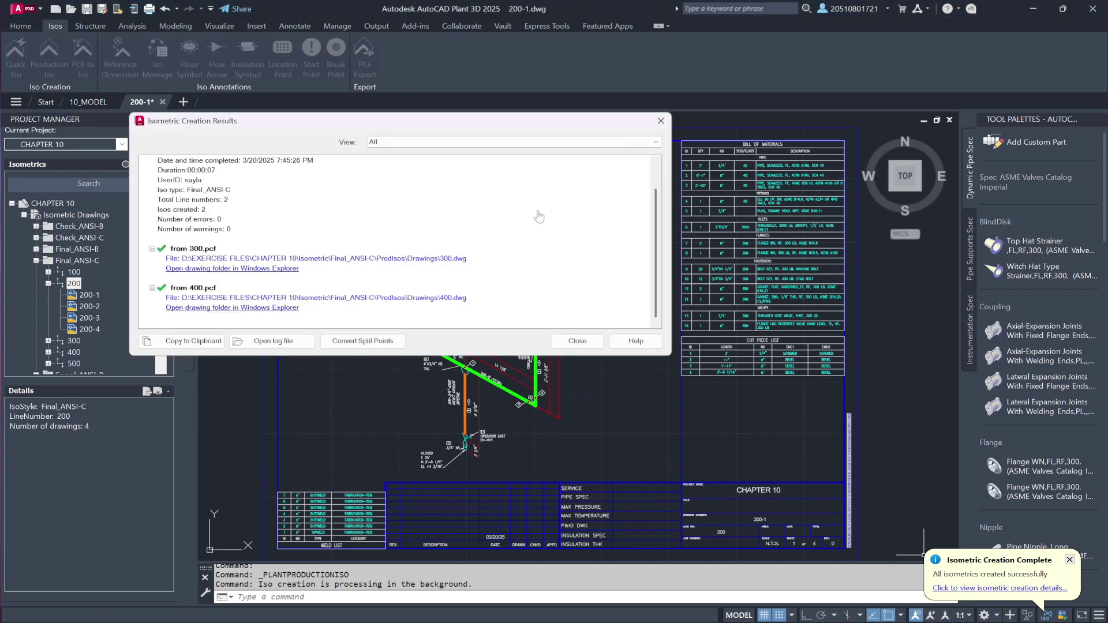